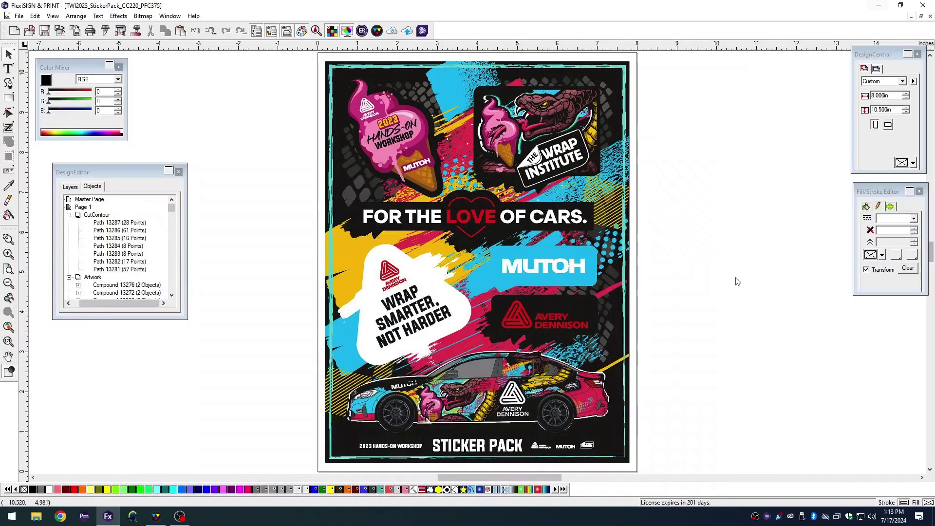
- Contour-cut the seven selected outline paths at 0.000in offset in the CutContour colour
{"action": "left_click", "coordinate": [129, 222]}
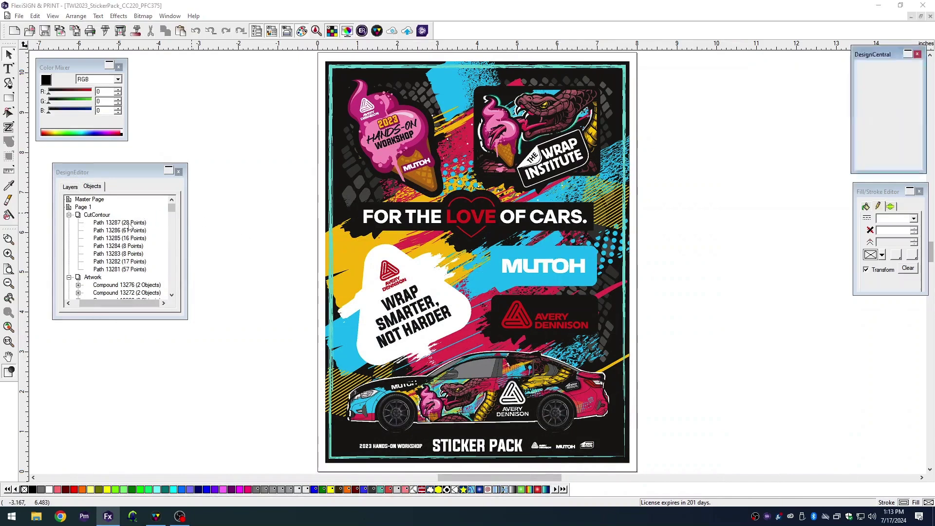
{"action": "left_click", "coordinate": [126, 270], "text": "shift"}
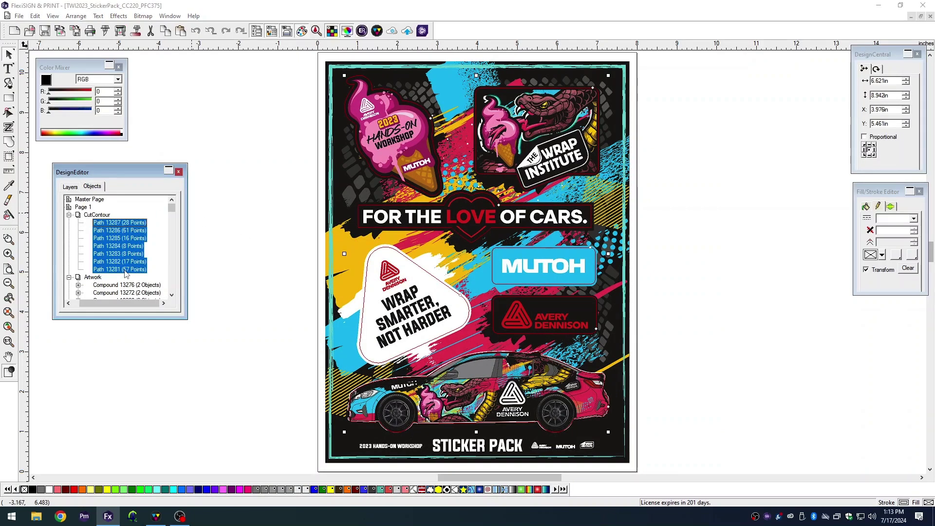
{"action": "left_click", "coordinate": [118, 16]}
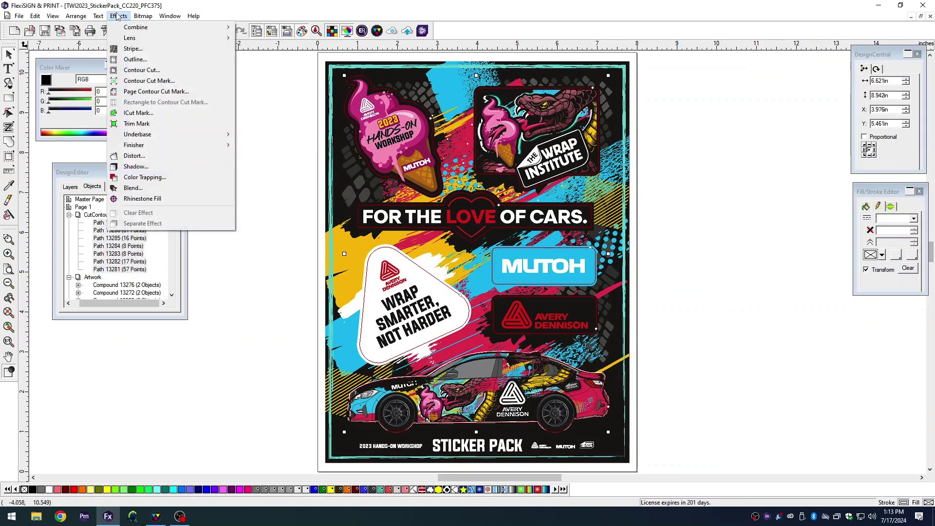
{"action": "left_click", "coordinate": [137, 70]}
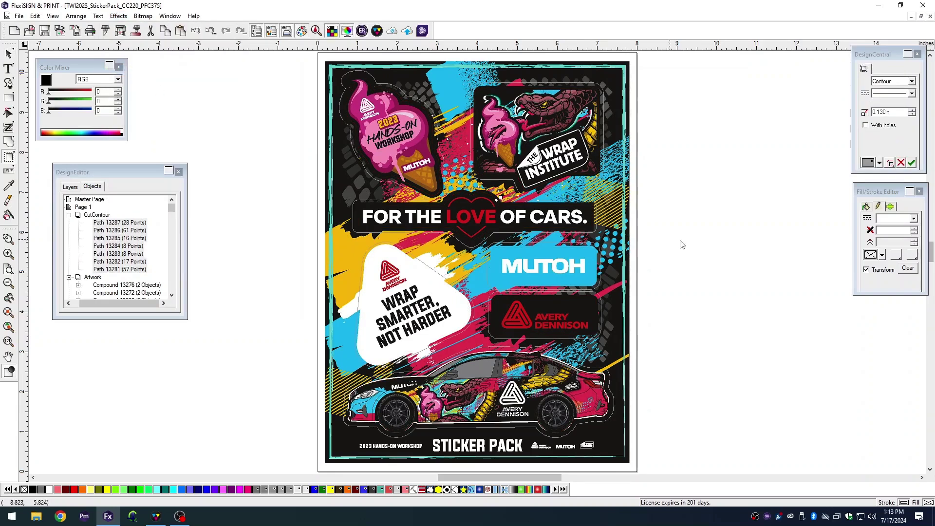
{"action": "left_click", "coordinate": [901, 83]}
{"action": "left_click", "coordinate": [895, 91]}
{"action": "type", "text": "0."}
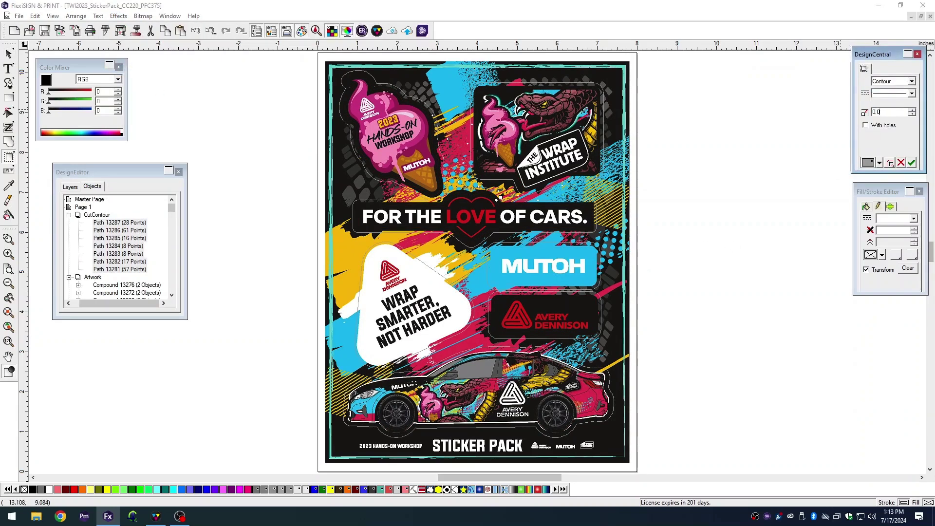
{"action": "left_click", "coordinate": [876, 164]}
{"action": "scroll", "coordinate": [891, 213], "scroll_direction": "down", "scroll_amount": 2}
{"action": "scroll", "coordinate": [891, 234], "scroll_direction": "down", "scroll_amount": 3}
{"action": "scroll", "coordinate": [892, 245], "scroll_direction": "down", "scroll_amount": 2}
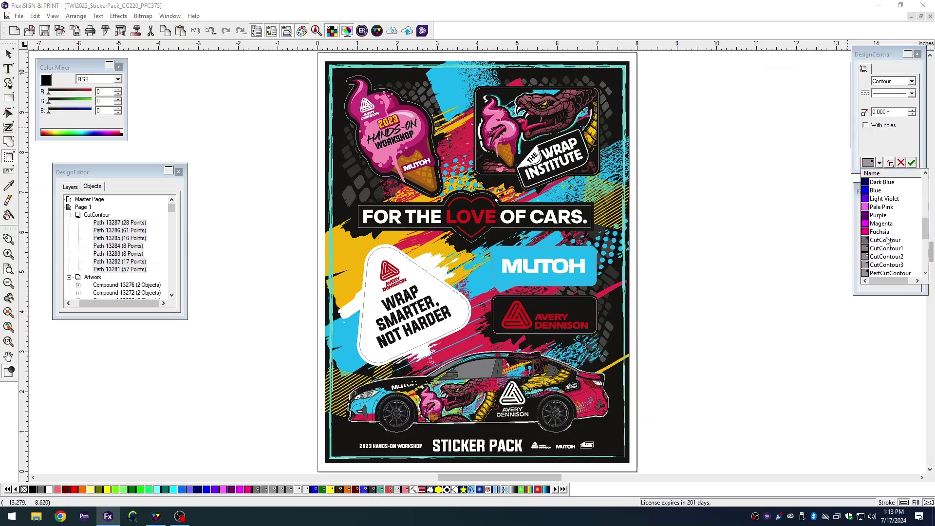
{"action": "left_click", "coordinate": [886, 241]}
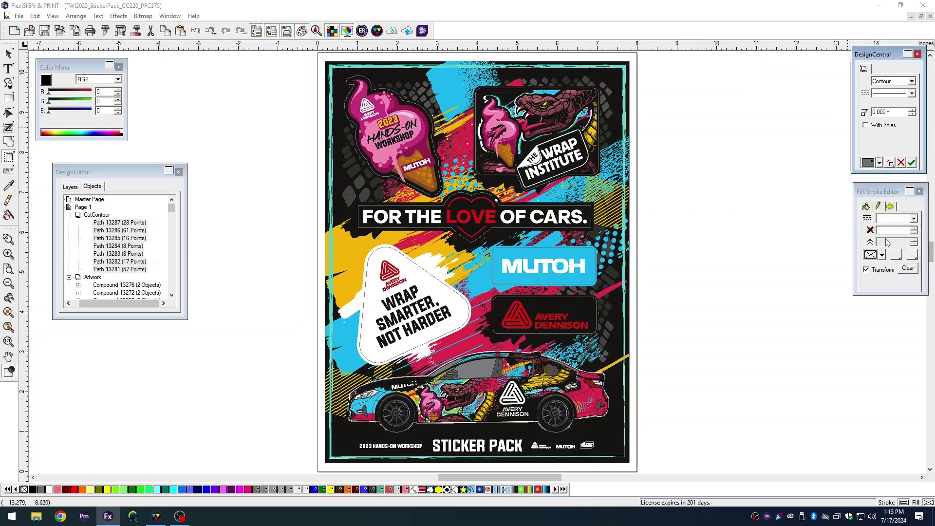
{"action": "left_click", "coordinate": [911, 165]}
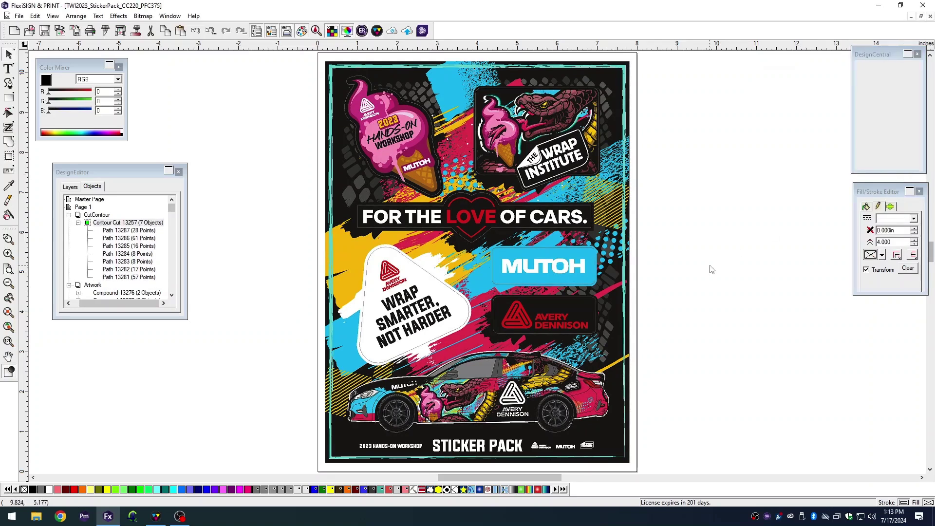
- Wrap the whole sticker sheet artwork in a 0.125in contour cut using CutContour
{"action": "left_click", "coordinate": [327, 219]}
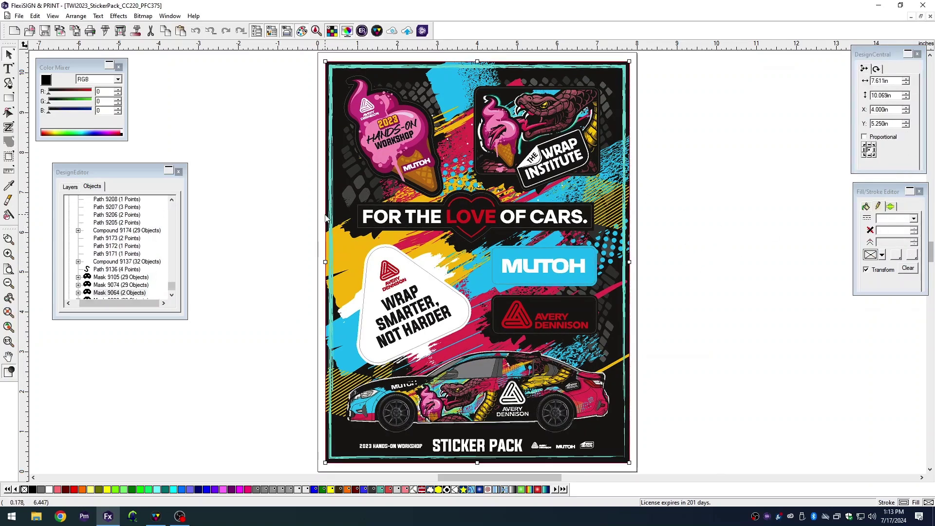
{"action": "left_click", "coordinate": [116, 17]}
{"action": "left_click", "coordinate": [140, 70]}
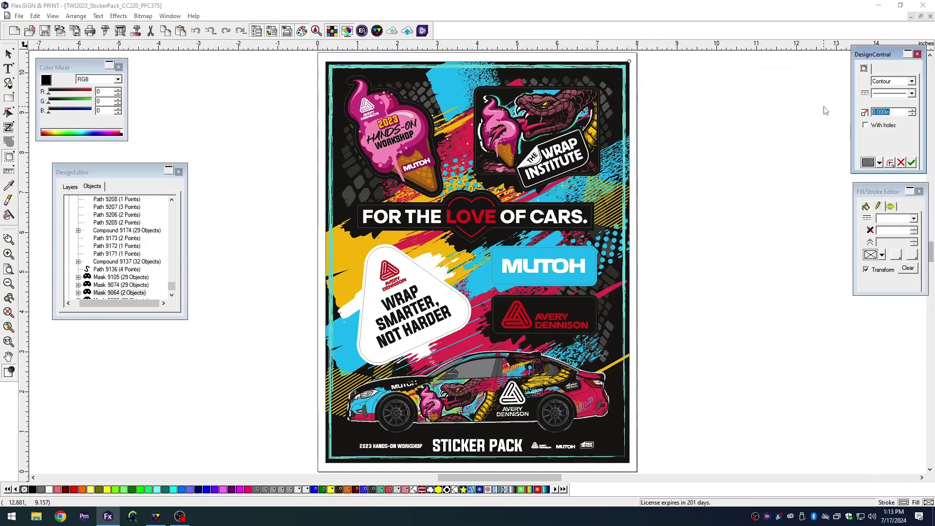
{"action": "type", "text": ".125"}
{"action": "key", "text": "Tab"}
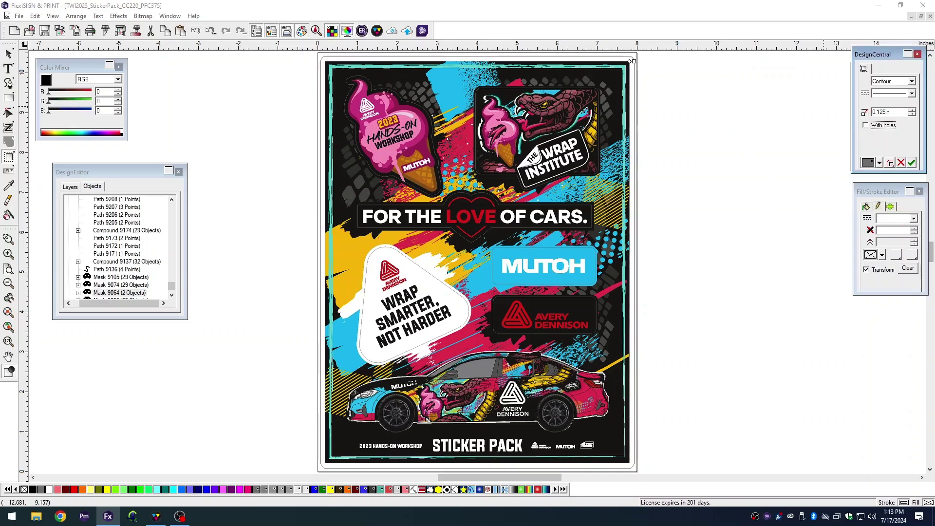
{"action": "left_click", "coordinate": [880, 162]}
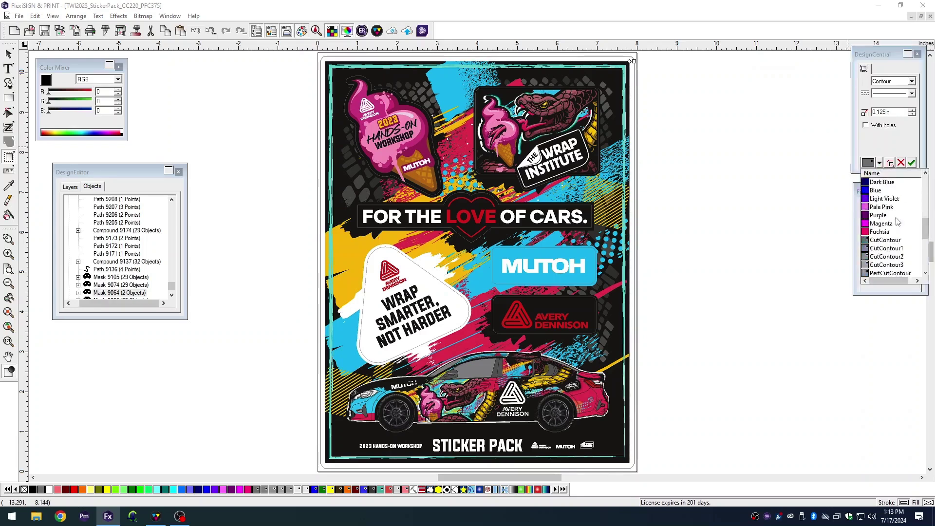
{"action": "left_click", "coordinate": [897, 206]}
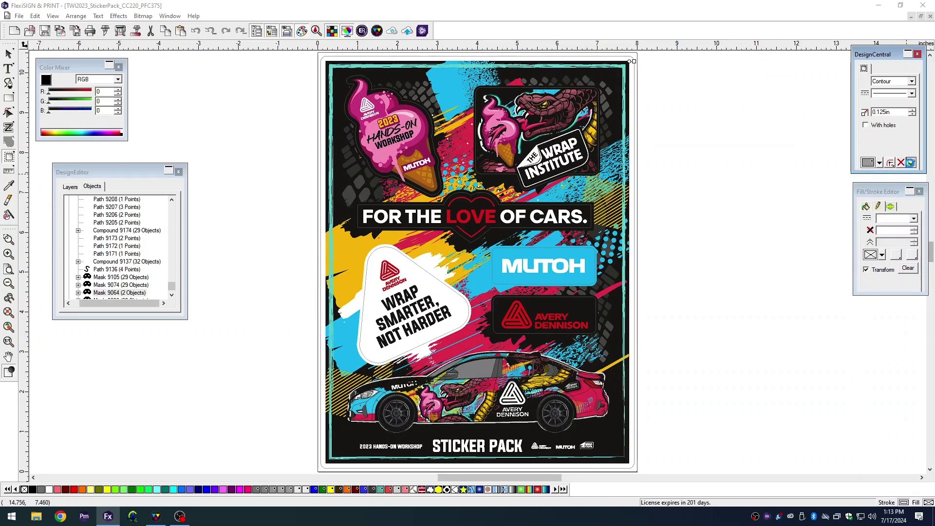
{"action": "left_click", "coordinate": [912, 165]}
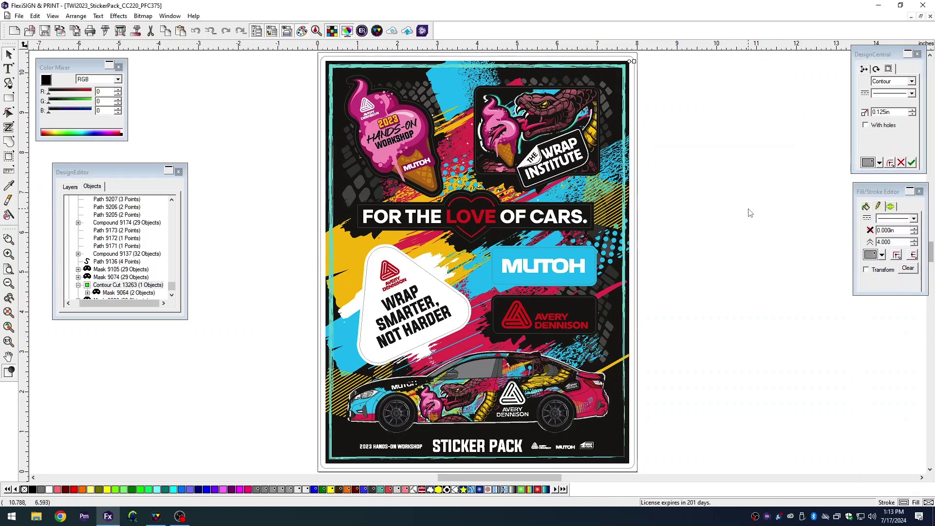
{"action": "left_click", "coordinate": [378, 31]}
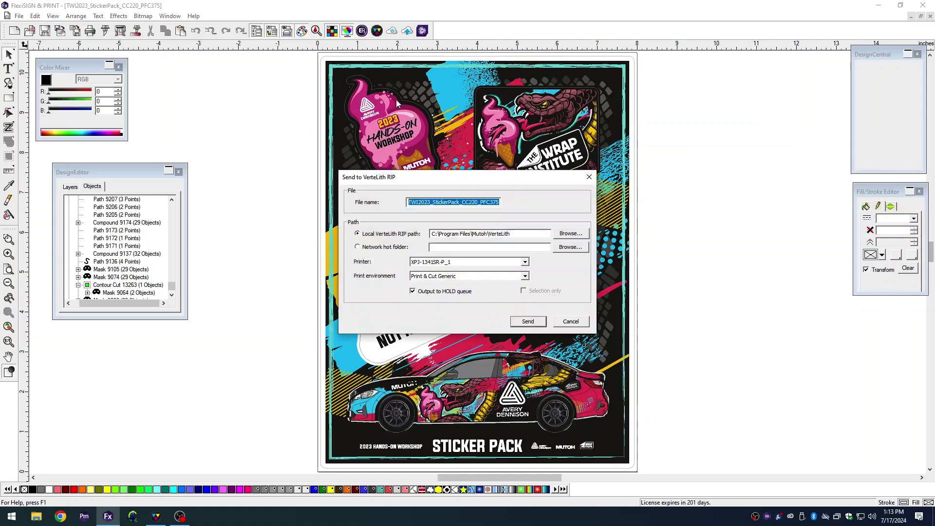
- Send the sticker pack job to the VerteLith RIP HOLD queue
{"action": "left_click", "coordinate": [539, 323]}
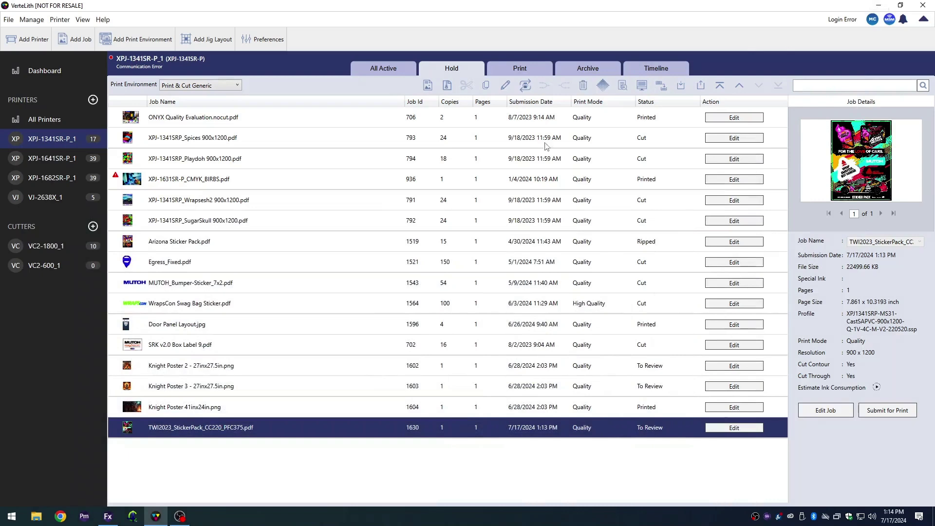
- Set the sticker pack job's print profile to 900 x 1200 Quality, Cast SA PVC V3
{"action": "left_click", "coordinate": [735, 429]}
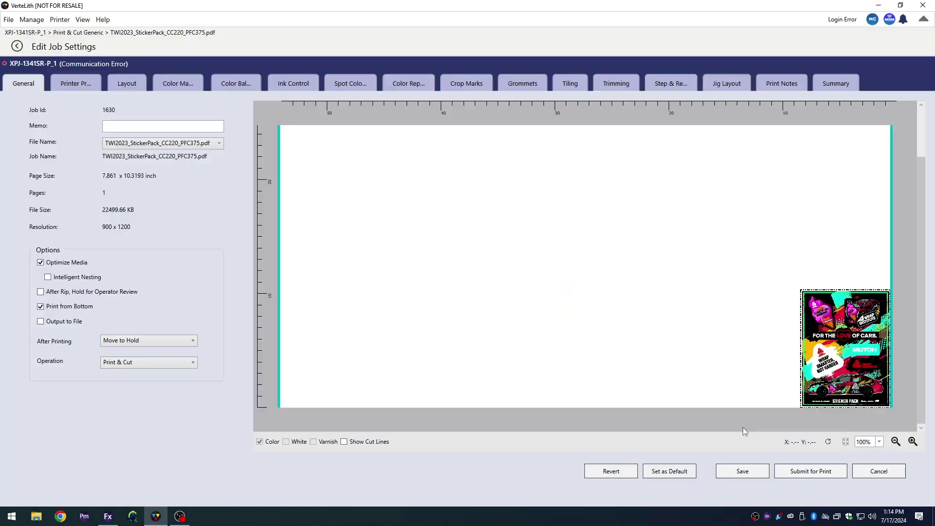
{"action": "left_click", "coordinate": [72, 90]}
{"action": "left_click", "coordinate": [120, 172]}
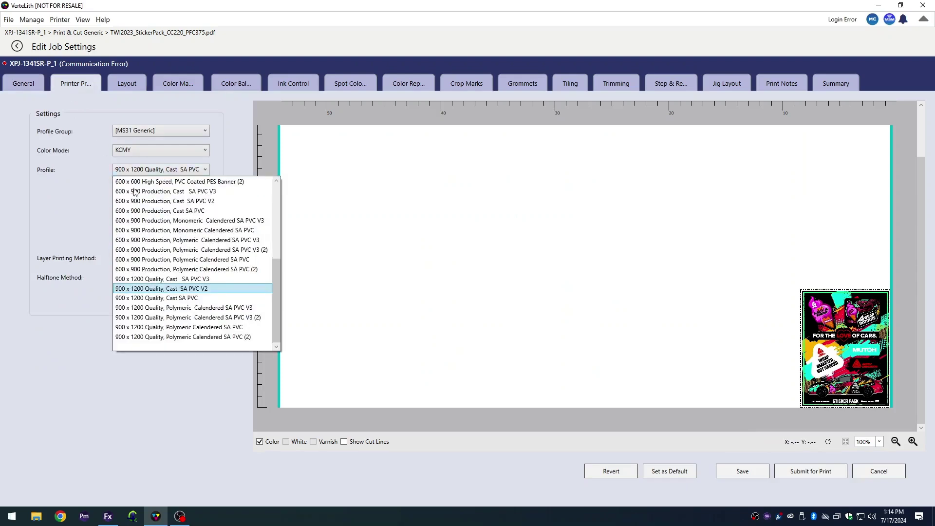
{"action": "left_click", "coordinate": [194, 279]}
- Review Layout, Color Management, and the PerfCutContour and CutContour spot colour mappings
{"action": "left_click", "coordinate": [131, 89]}
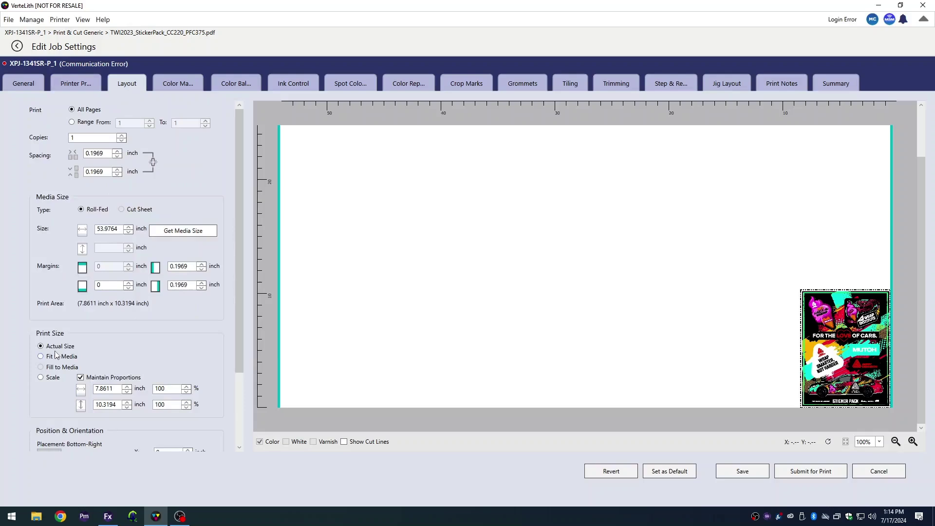
{"action": "left_click", "coordinate": [177, 90]}
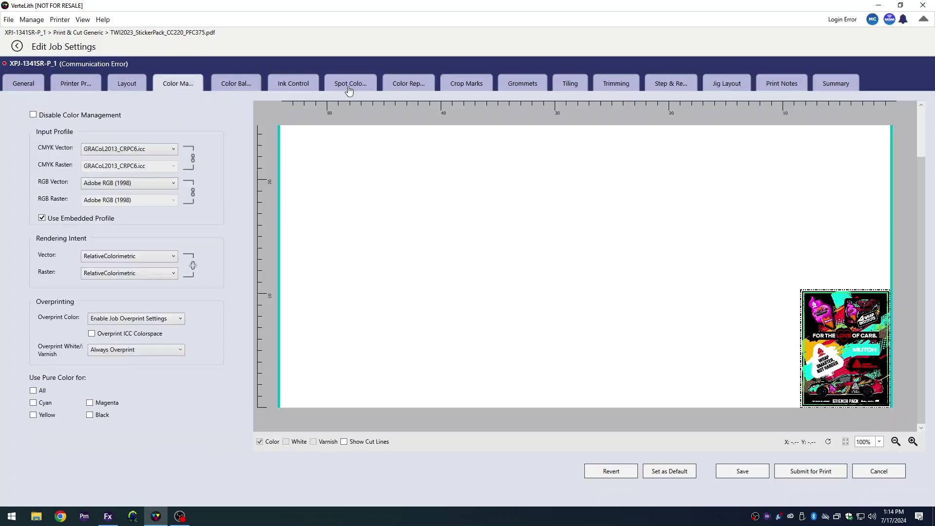
{"action": "left_click", "coordinate": [347, 88]}
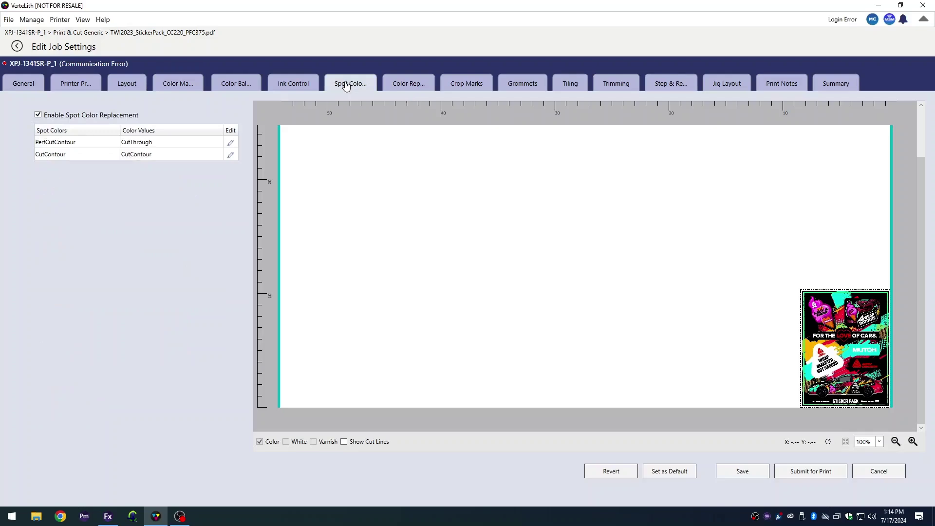
{"action": "left_click", "coordinate": [126, 147]}
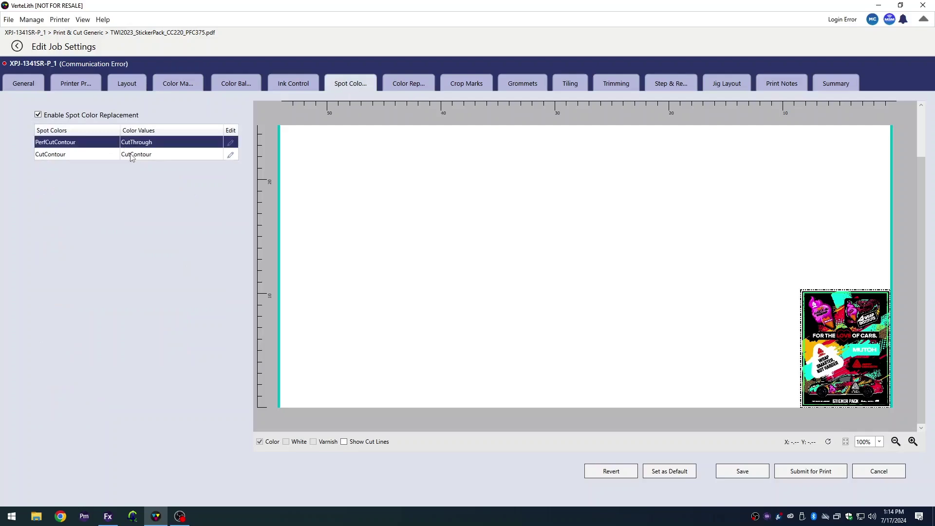
{"action": "left_click", "coordinate": [132, 156]}
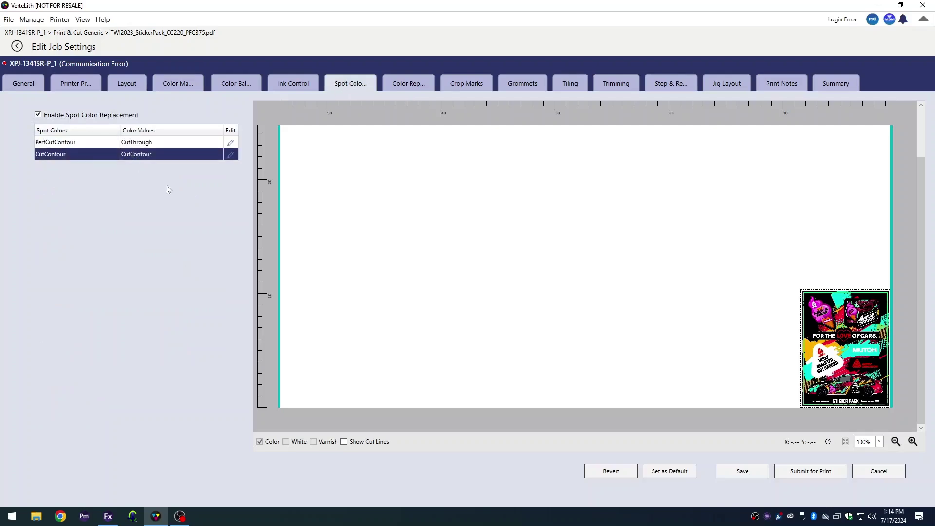
{"action": "left_click", "coordinate": [467, 86]}
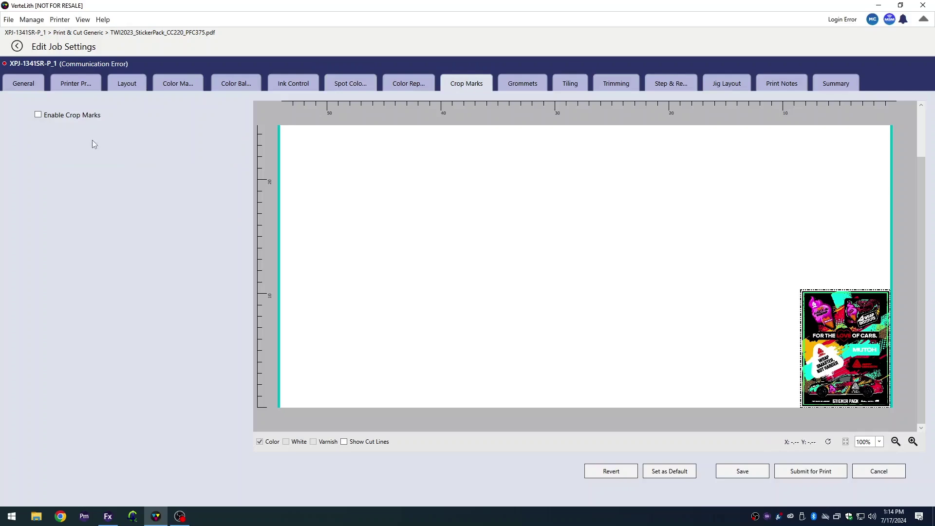
- Enable medium-sized crop marks readable by the cutting device
{"action": "left_click", "coordinate": [68, 117]}
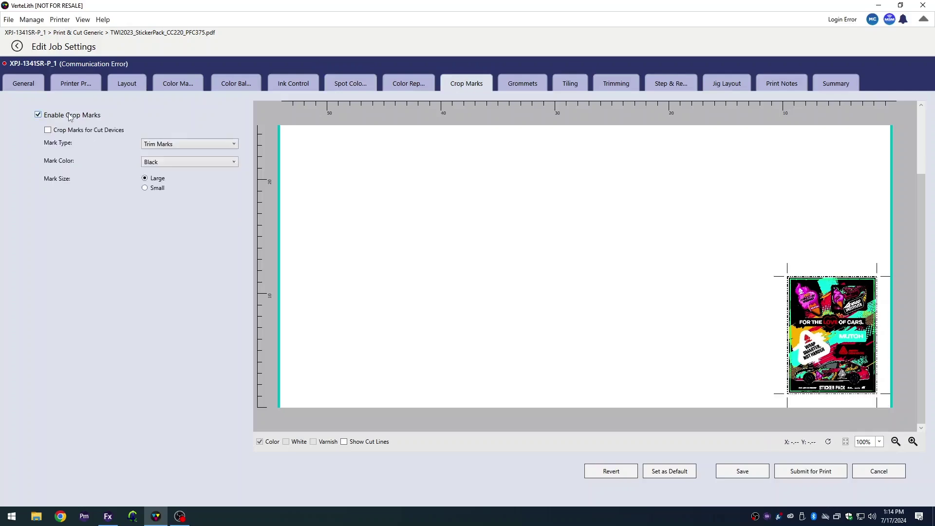
{"action": "left_click", "coordinate": [88, 133]}
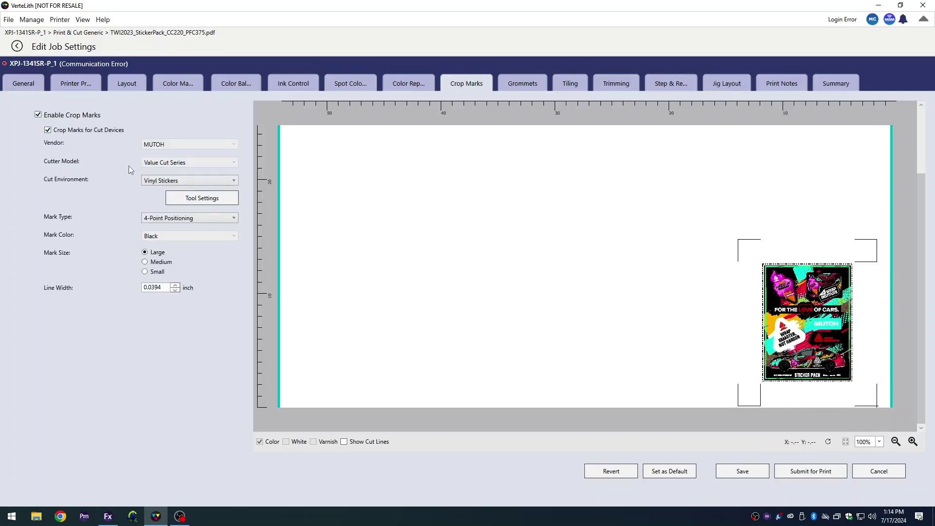
{"action": "left_click", "coordinate": [160, 263]}
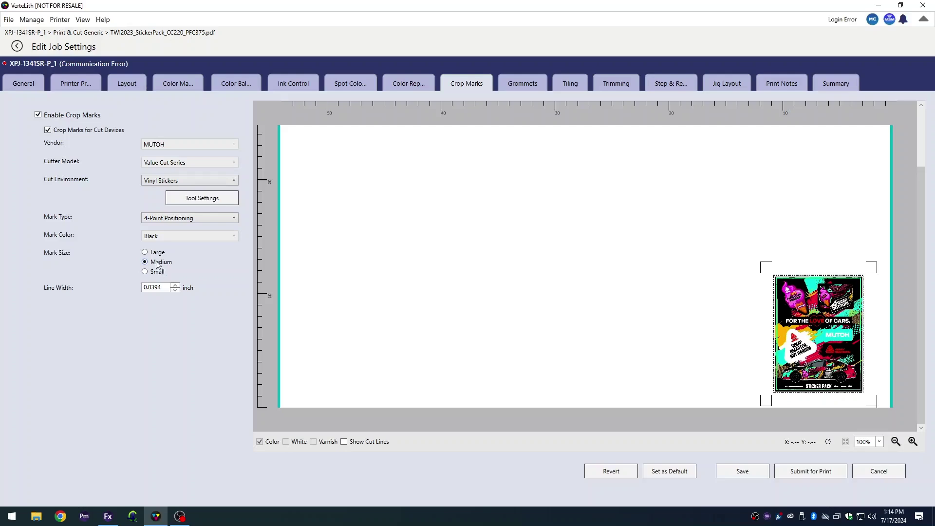
- Lay out six copies bottom-middle with cut lines shown and wider spacing
{"action": "left_click", "coordinate": [113, 82]}
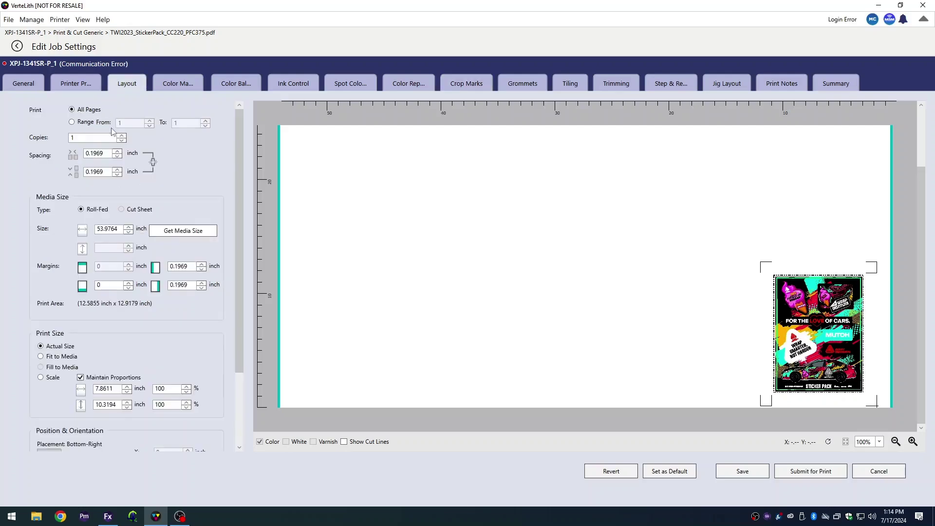
{"action": "left_click", "coordinate": [121, 136]}
{"action": "left_click", "coordinate": [121, 136]}
{"action": "left_click", "coordinate": [122, 136]}
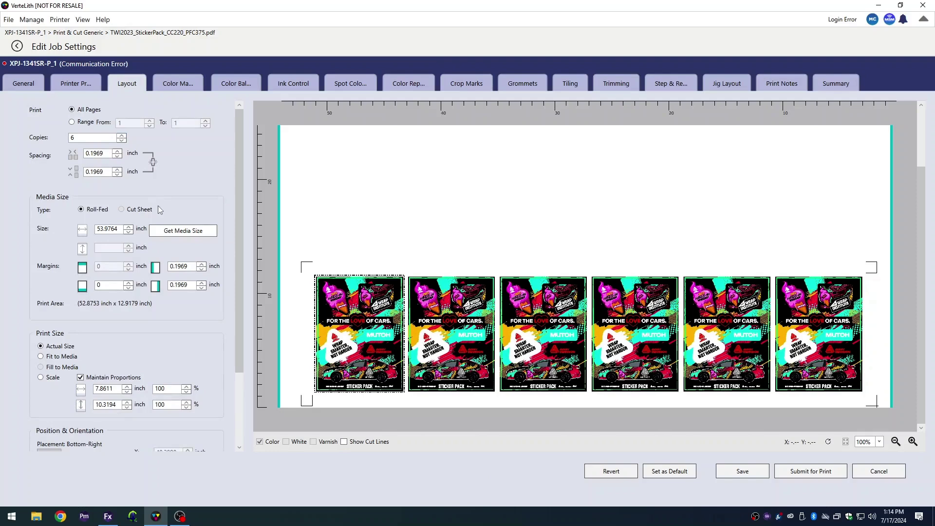
{"action": "scroll", "coordinate": [164, 196], "scroll_direction": "down", "scroll_amount": 1}
{"action": "scroll", "coordinate": [147, 281], "scroll_direction": "down", "scroll_amount": 3}
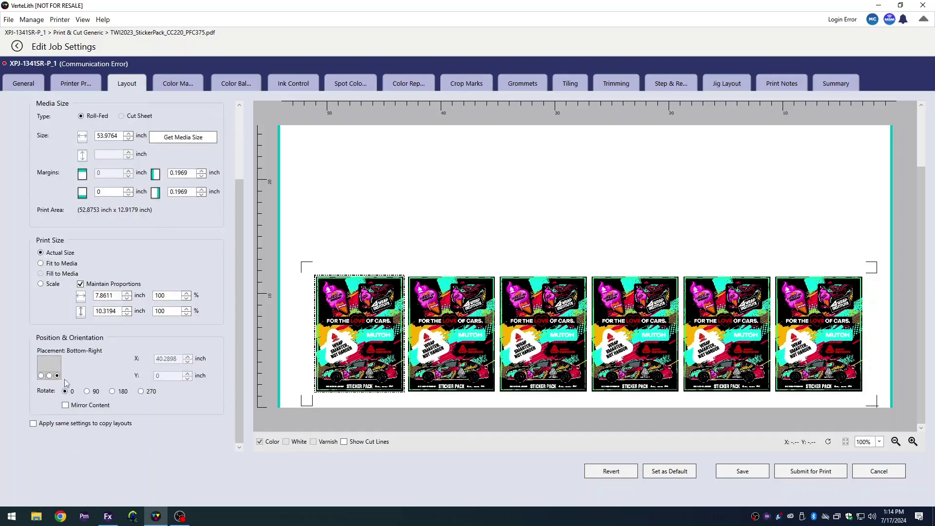
{"action": "left_click", "coordinate": [49, 376]}
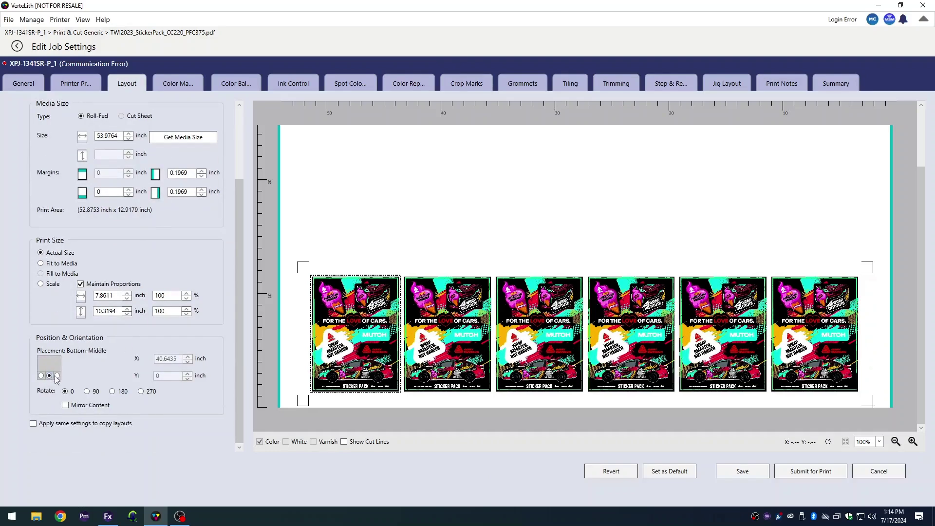
{"action": "left_click", "coordinate": [344, 442]}
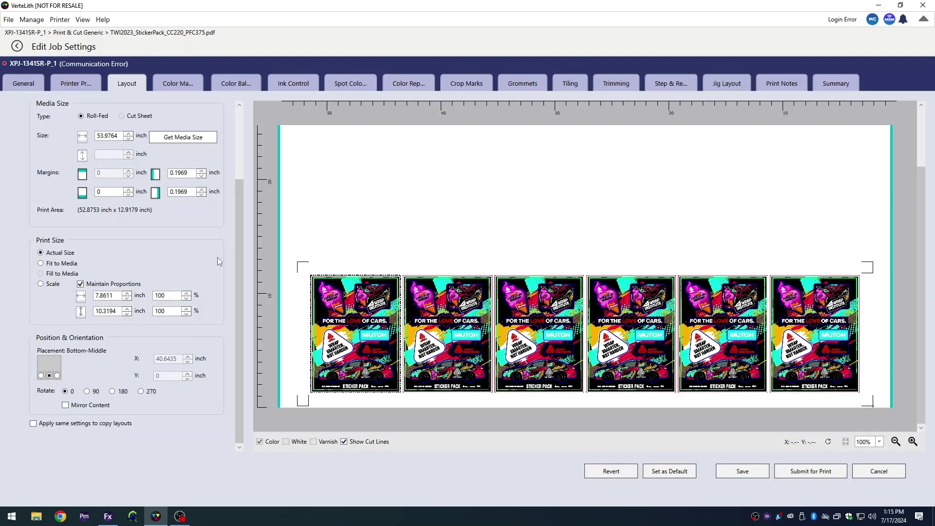
{"action": "scroll", "coordinate": [117, 155], "scroll_direction": "up", "scroll_amount": 3}
{"action": "left_click", "coordinate": [116, 152]}
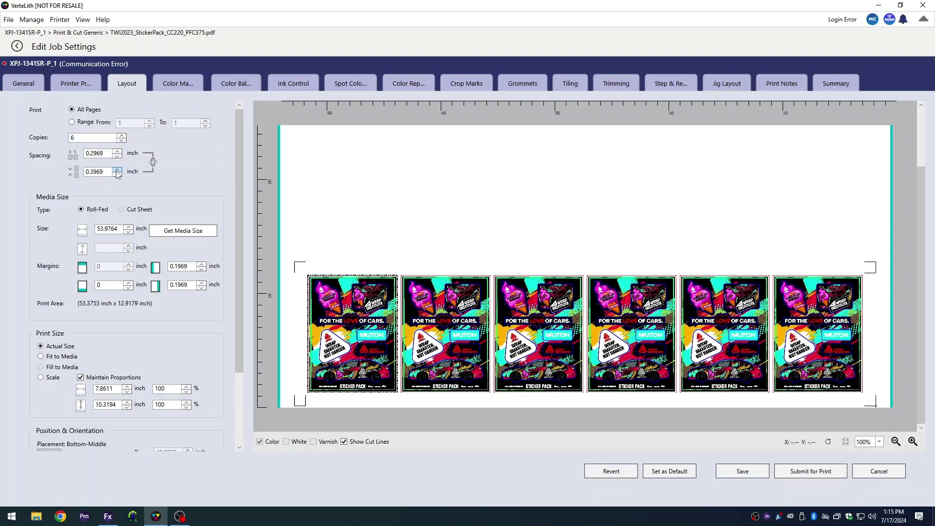
- Save the sticker pack job settings and return to the job list
{"action": "left_click", "coordinate": [753, 474]}
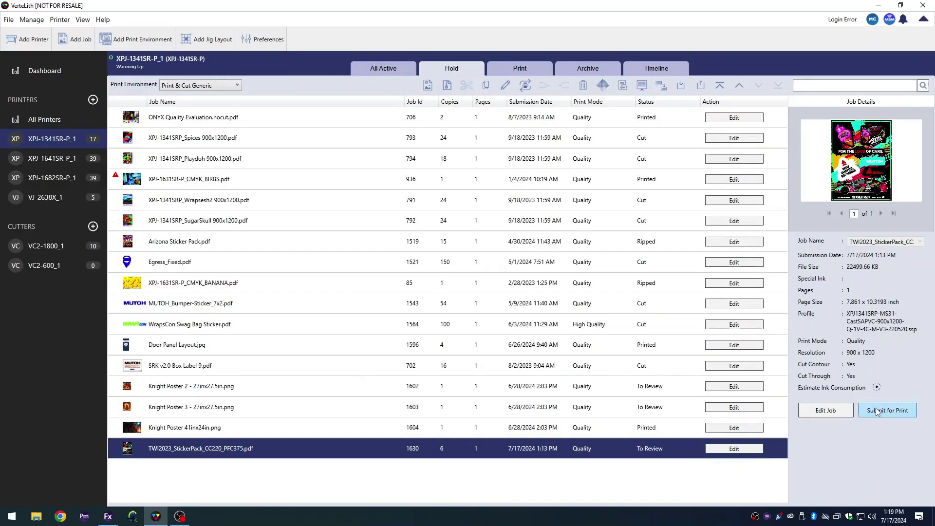